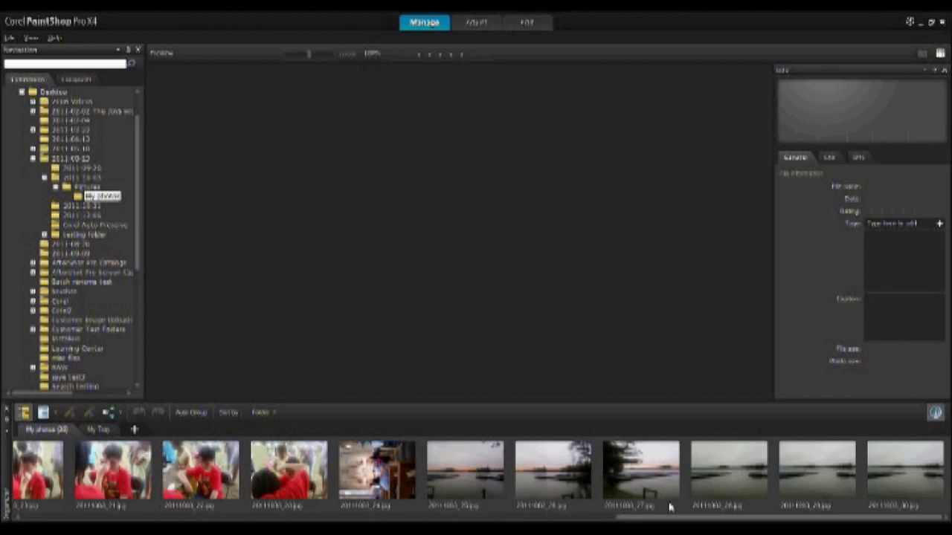
# Step: Preview the lakeside dock photo 2011003_27.jpg in the Manage workspace
pyautogui.moveTo(668, 508)
pyautogui.moveTo(644, 470)
# Step: Select both lakeside sunset photos and open them in the Edit workspace
pyautogui.click(649, 481)
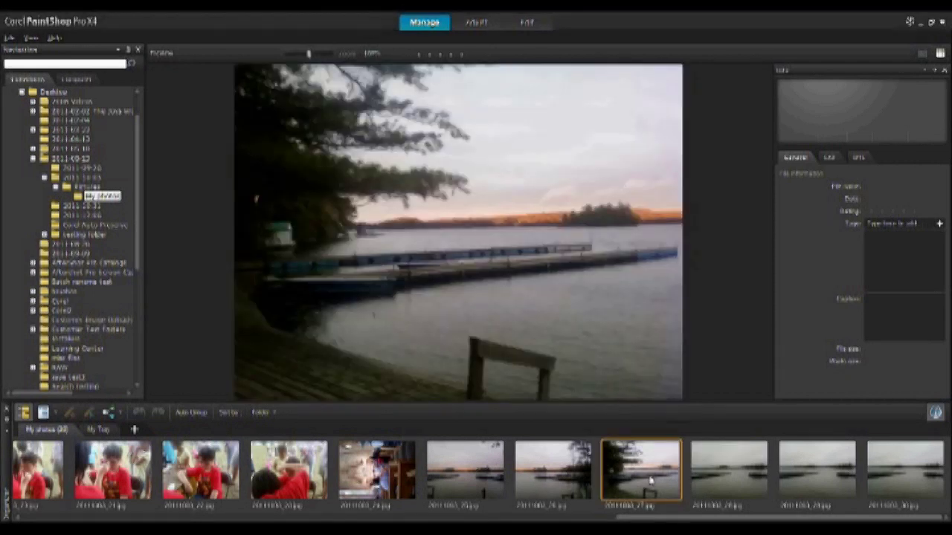
pyautogui.keyDown('ctrl'); pyautogui.click(545, 478); pyautogui.keyUp('ctrl')
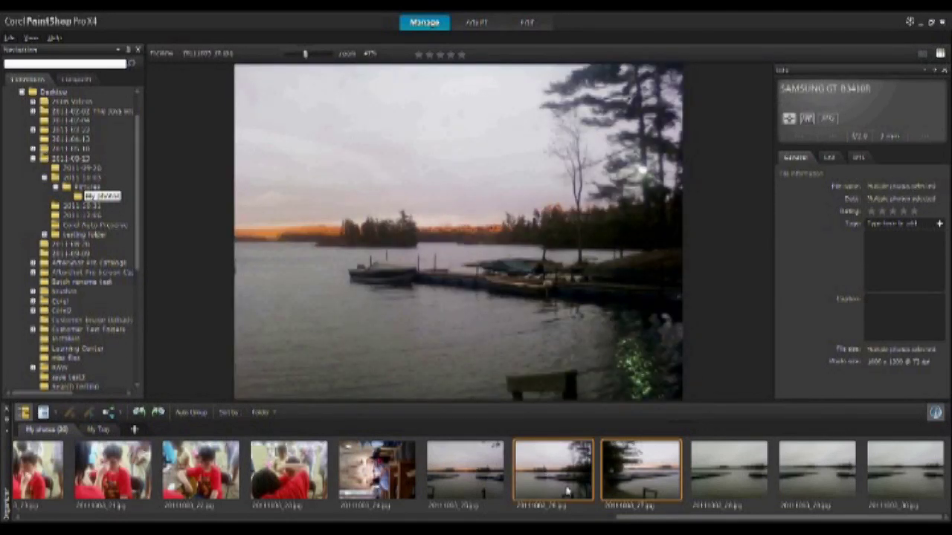
pyautogui.click(528, 23)
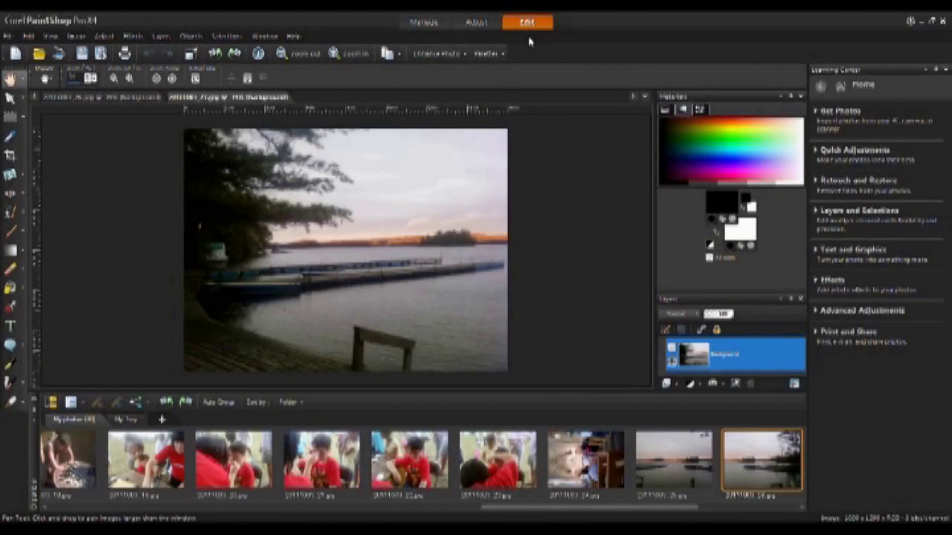
# Step: Close the Organizer, Learning Center and Materials palettes, leaving only Layers
pyautogui.click(36, 401)
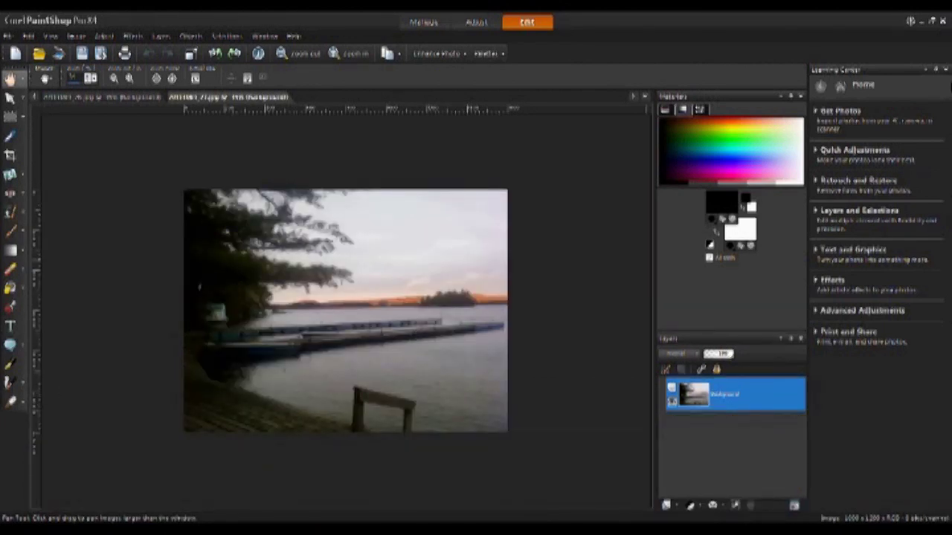
pyautogui.click(947, 70)
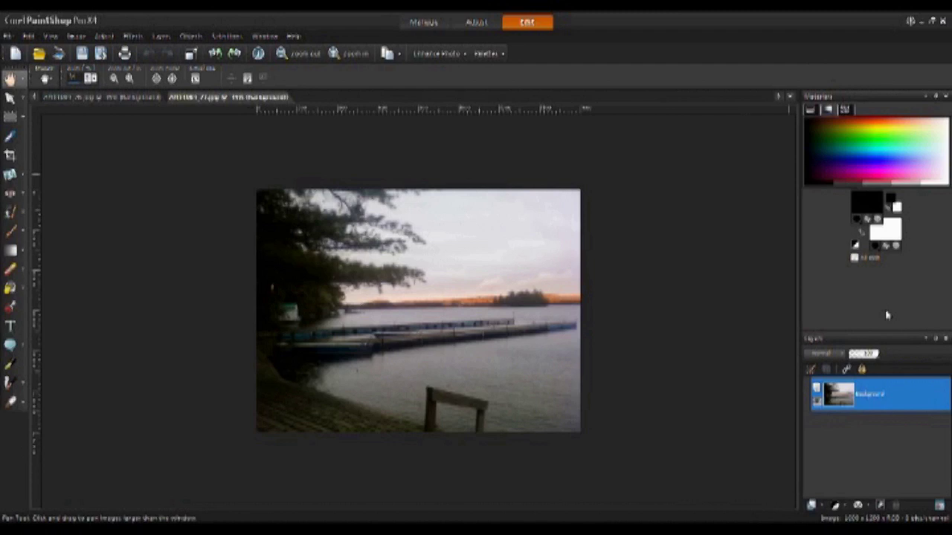
pyautogui.click(946, 96)
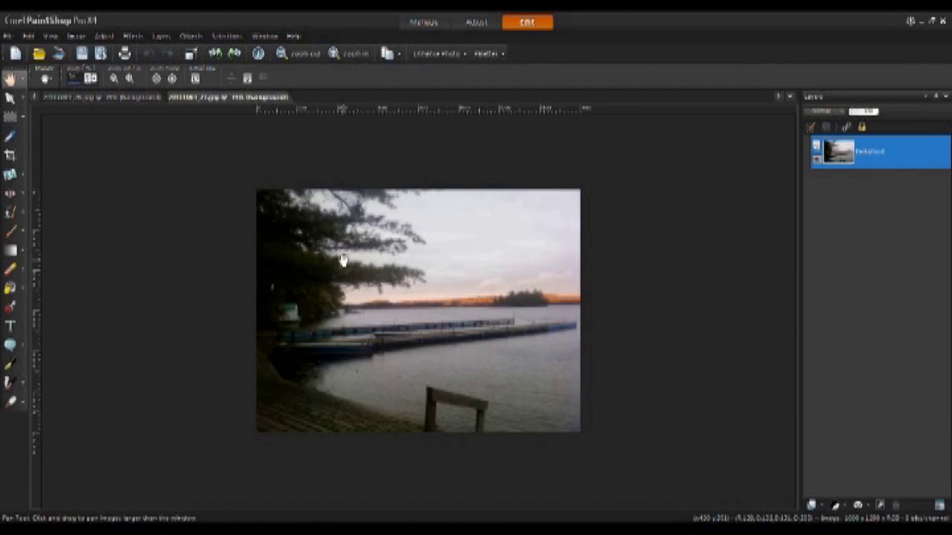
# Step: Create a new transparent image using the Panorama preset size
pyautogui.click(15, 54)
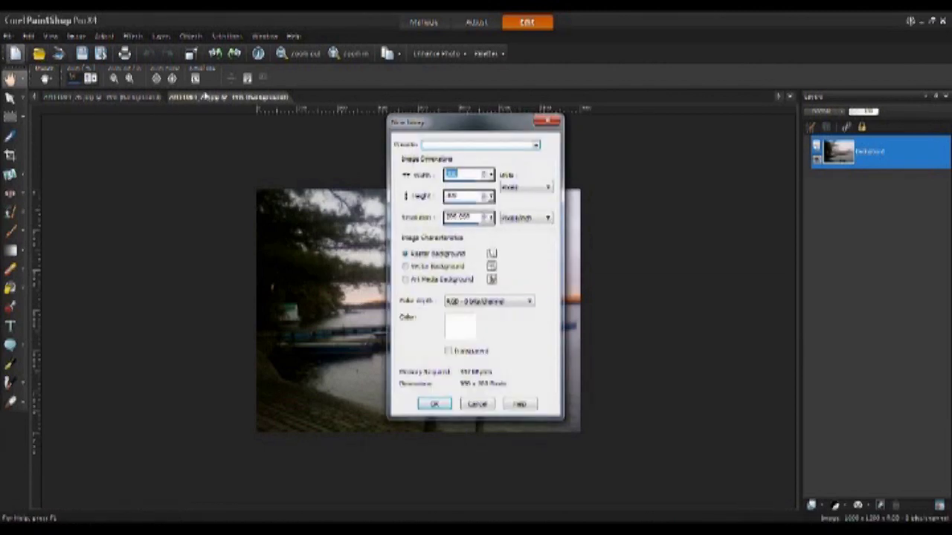
pyautogui.click(536, 144)
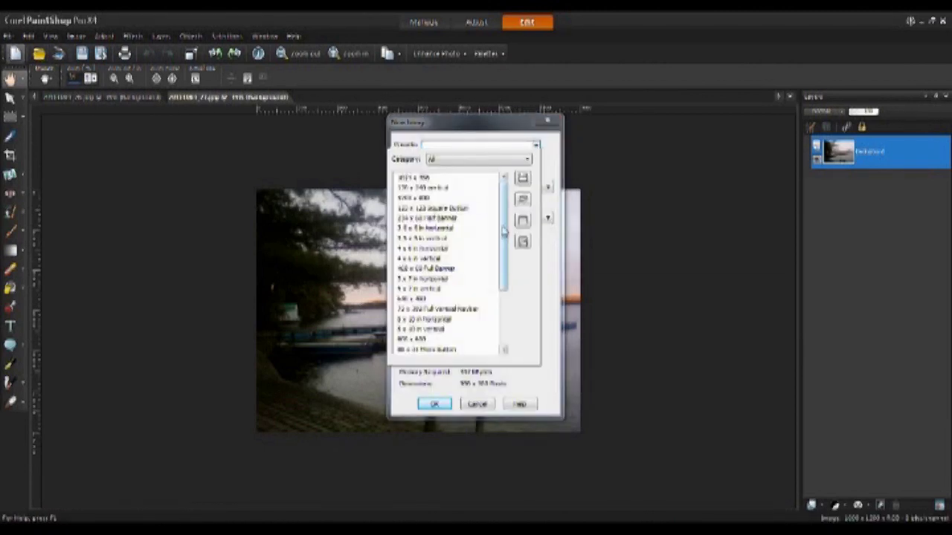
pyautogui.moveTo(502, 234); pyautogui.dragTo(506, 310)
pyautogui.click(402, 320)
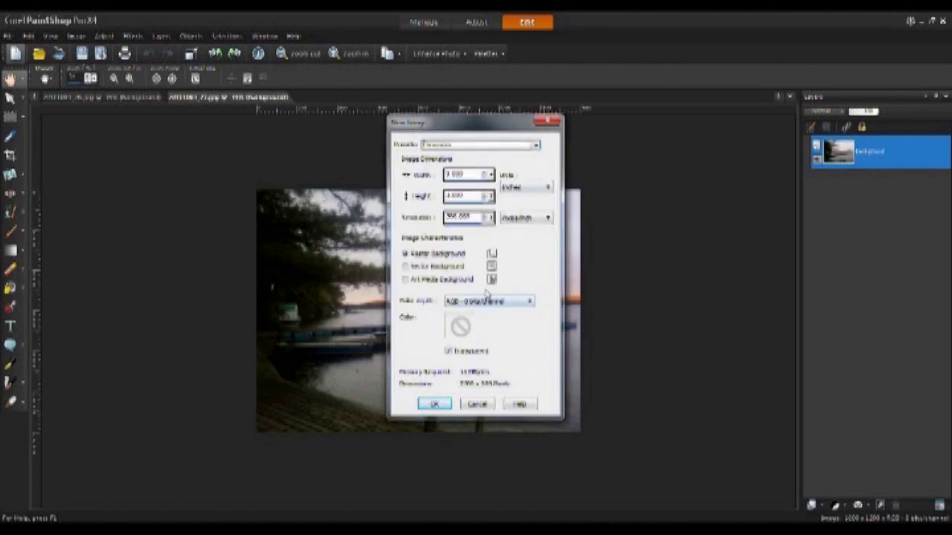
pyautogui.click(437, 407)
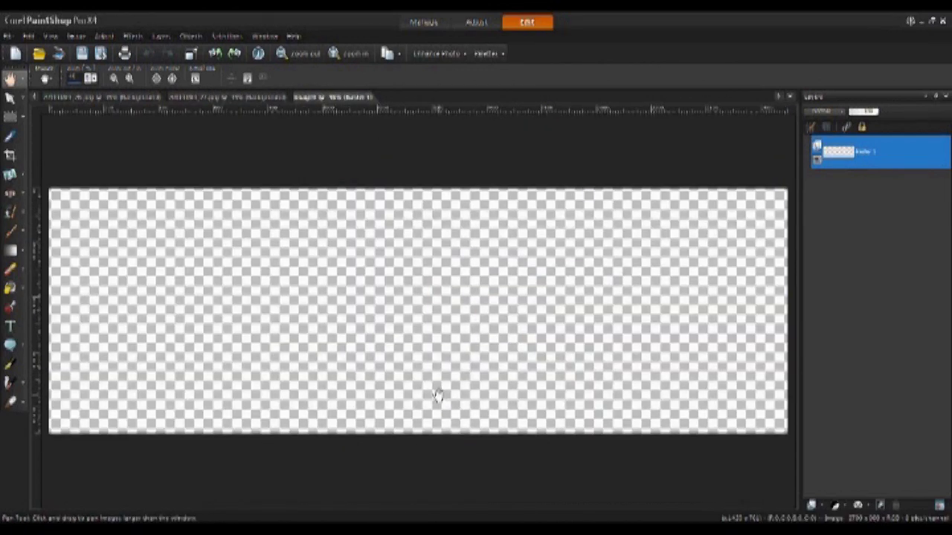
# Step: Resize the first lake photo to 5 × 5 inches at 300 ppi with aspect ratio unlocked
pyautogui.click(139, 97)
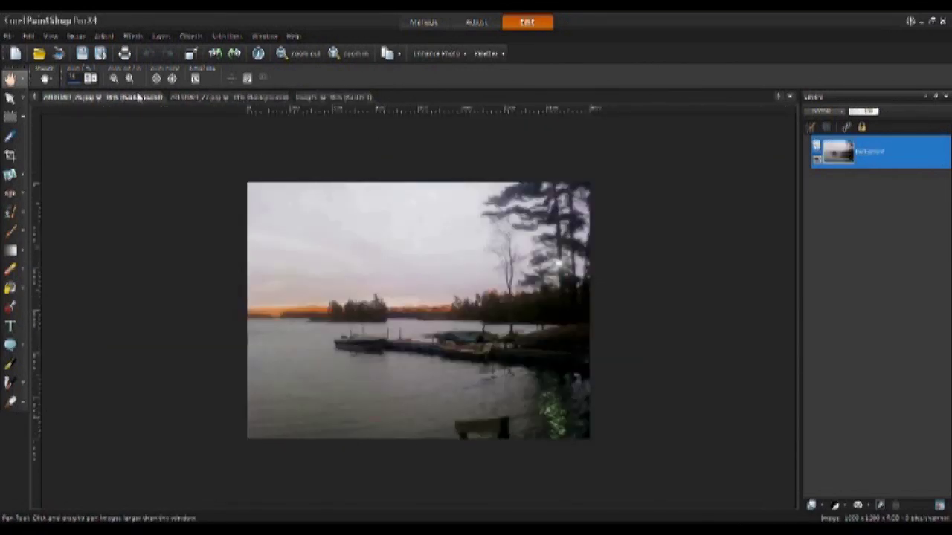
pyautogui.click(77, 35)
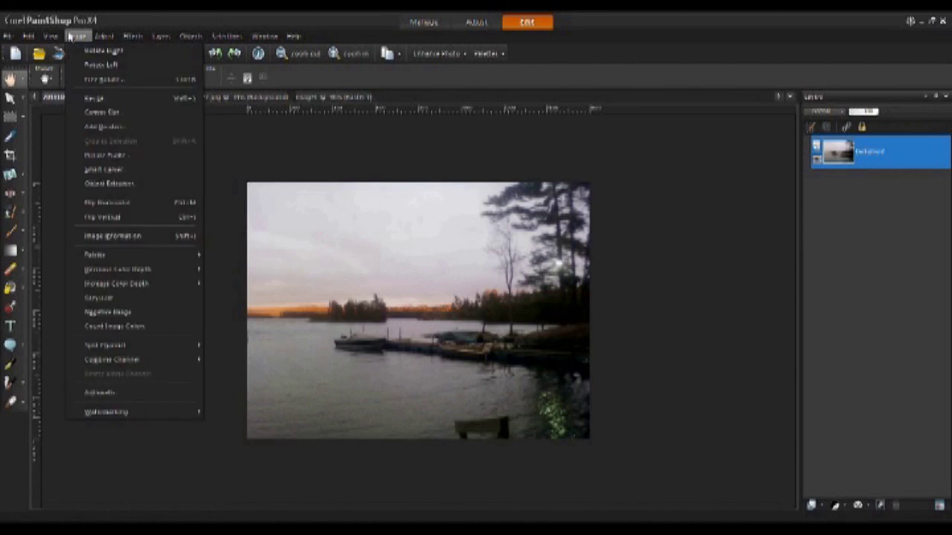
pyautogui.click(122, 97)
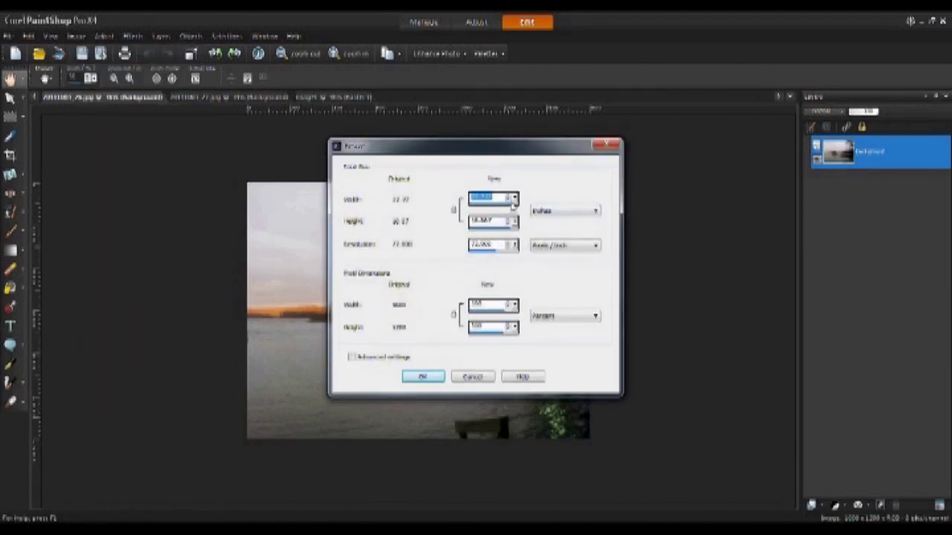
pyautogui.write('5')
pyautogui.press('Tab')
pyautogui.write('7')
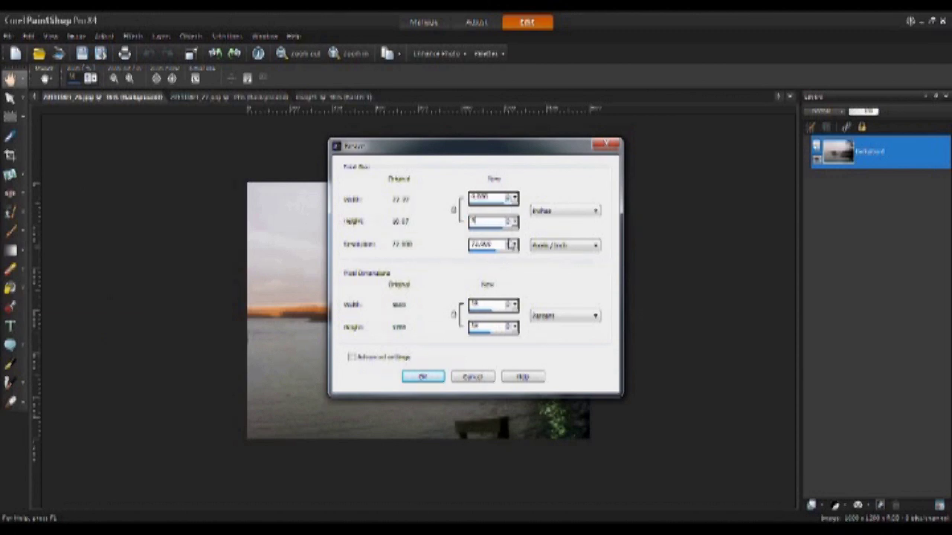
pyautogui.click(354, 360)
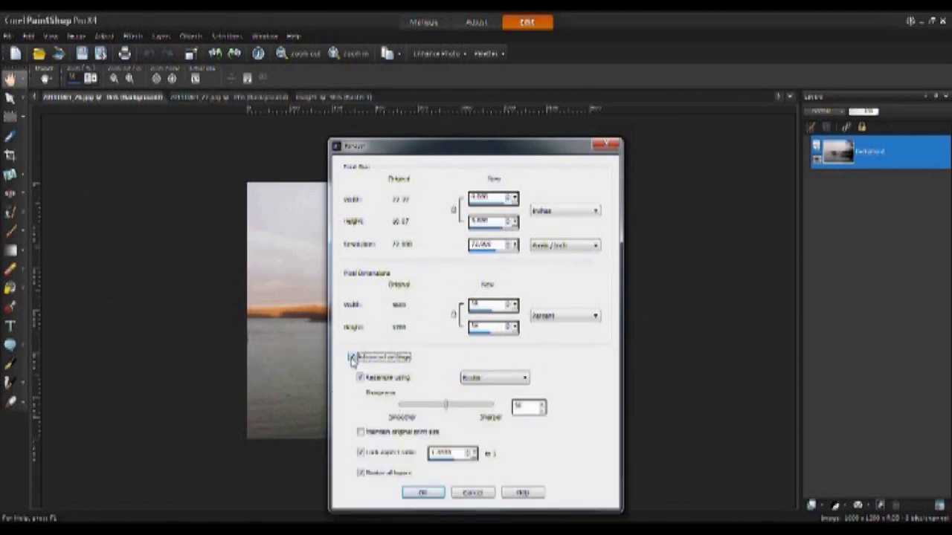
pyautogui.click(361, 453)
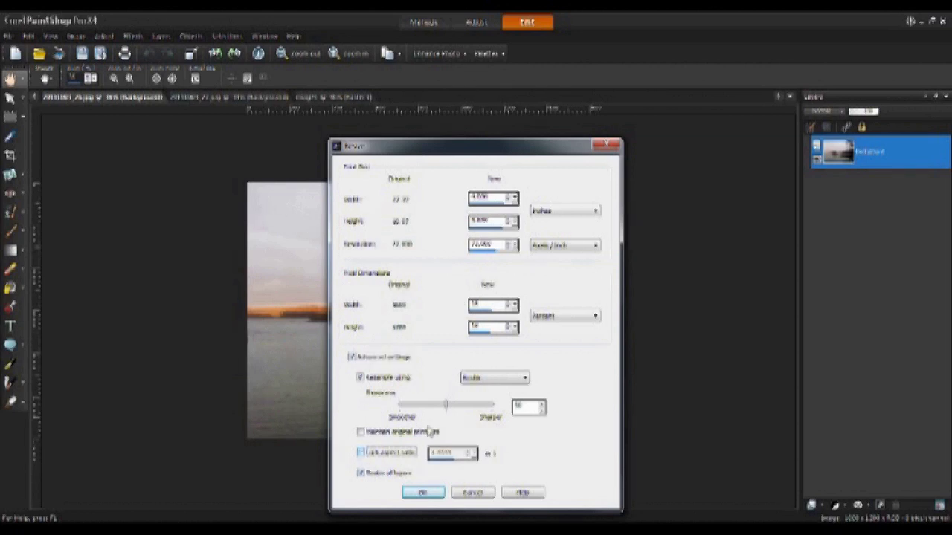
pyautogui.click(480, 200)
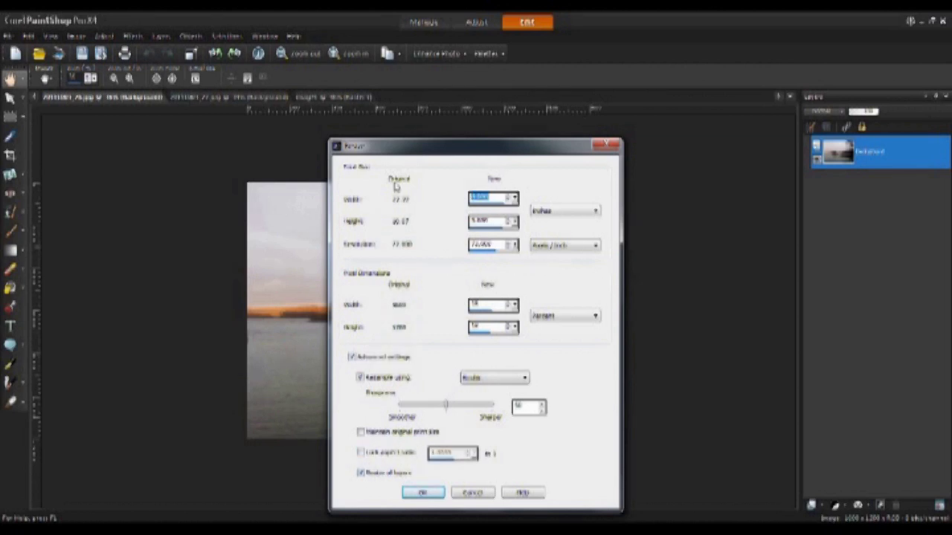
pyautogui.press('Tab')
pyautogui.write('5')
pyautogui.press('Tab')
pyautogui.write('300')
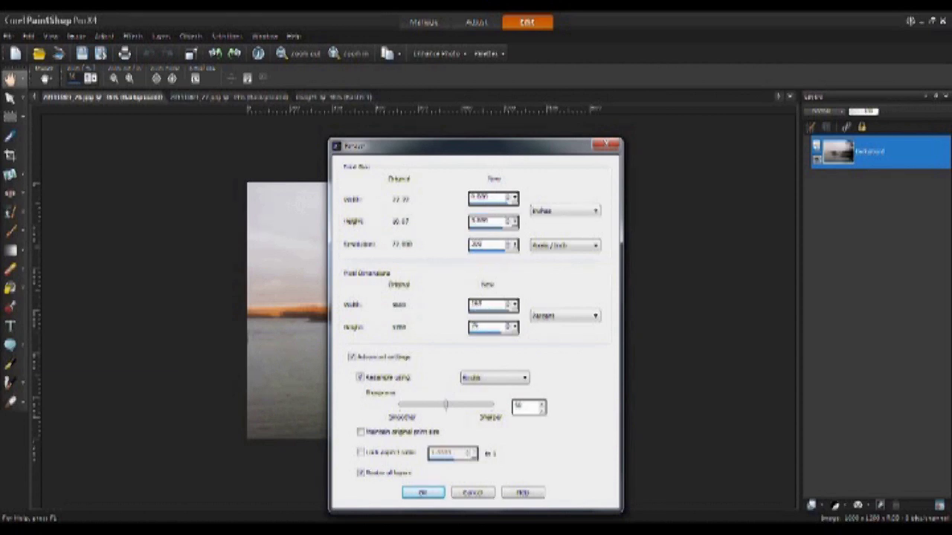
pyautogui.press('Return')
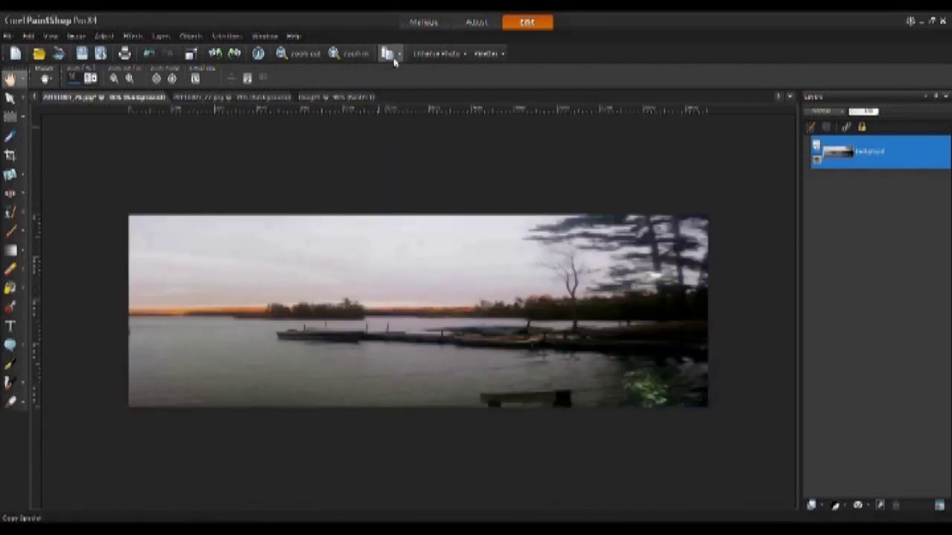
# Step: Resize the second lake photo to 4 inches wide with proportions unlocked
pyautogui.click(235, 98)
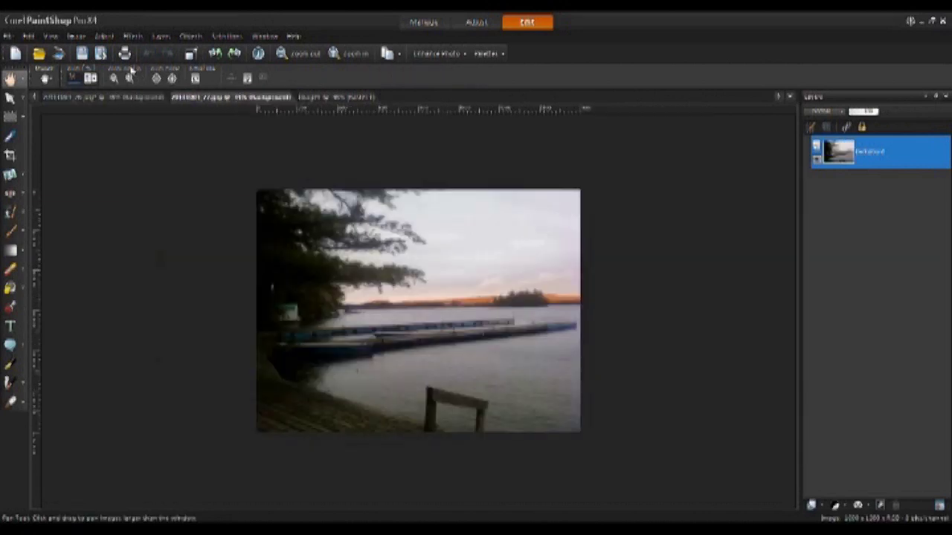
pyautogui.click(76, 36)
pyautogui.press('Escape')
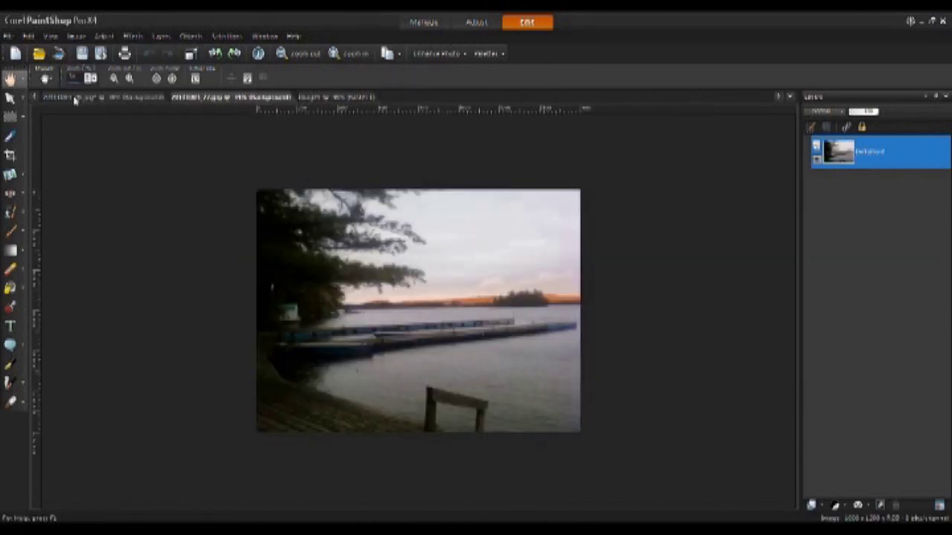
pyautogui.hotkey('shift', 's')
pyautogui.write('4')
pyautogui.press('Tab')
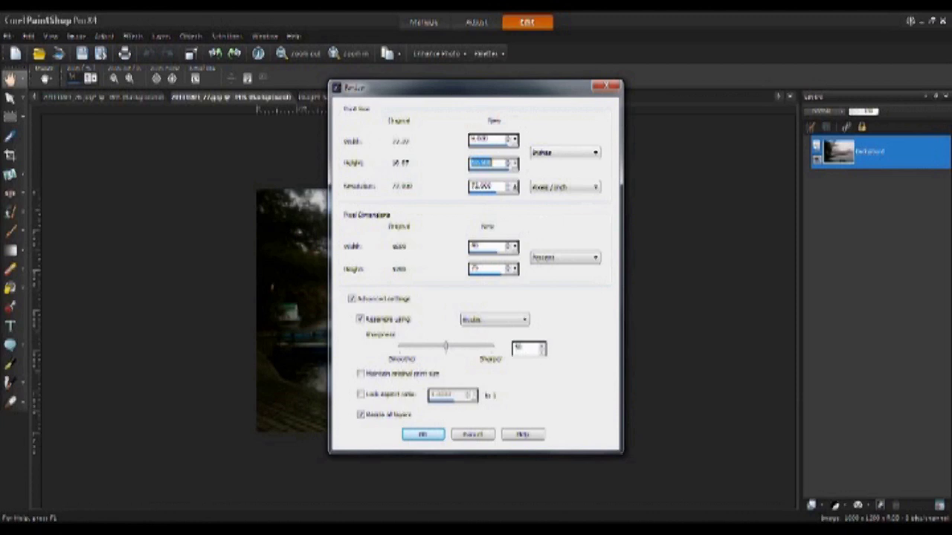
pyautogui.write('3')
pyautogui.press('Tab')
pyautogui.press('Tab')
pyautogui.write('1')
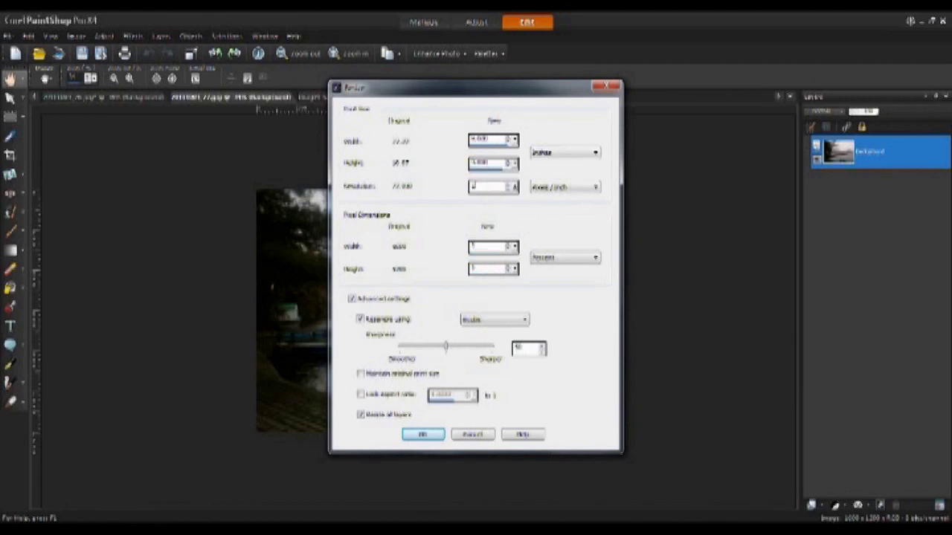
pyautogui.press('BackSpace')
pyautogui.write('200')
pyautogui.press('Return')
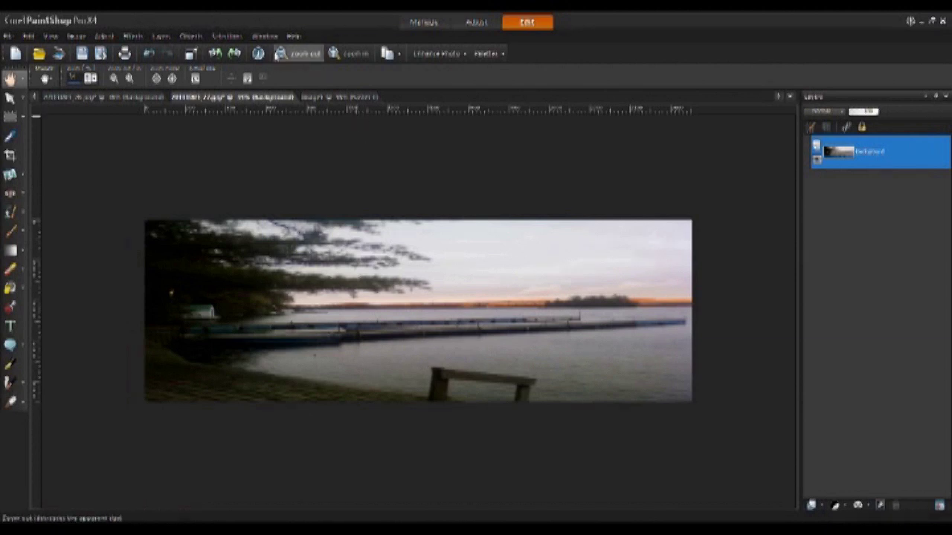
# Step: Tile the three images side by side and paste the dark tree photo into the panorama as a new layer
pyautogui.click(266, 36)
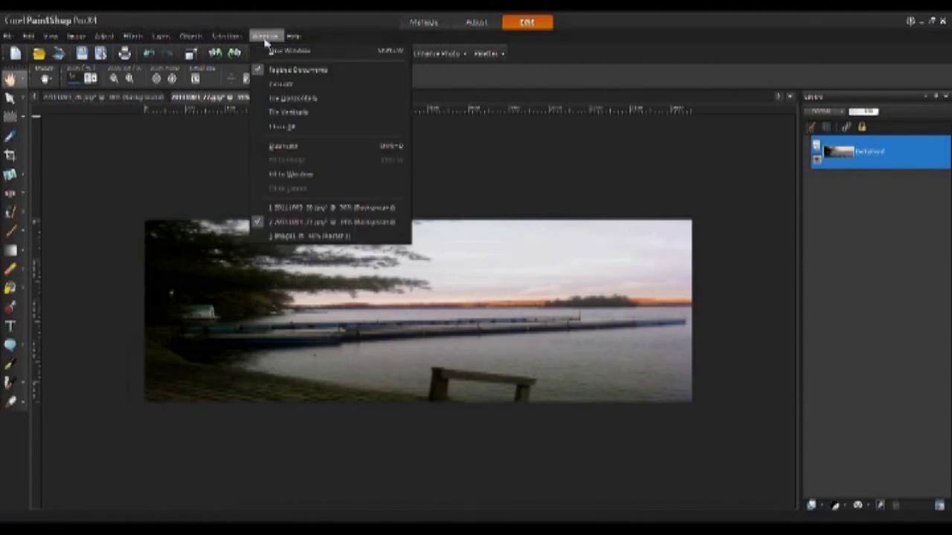
pyautogui.click(295, 112)
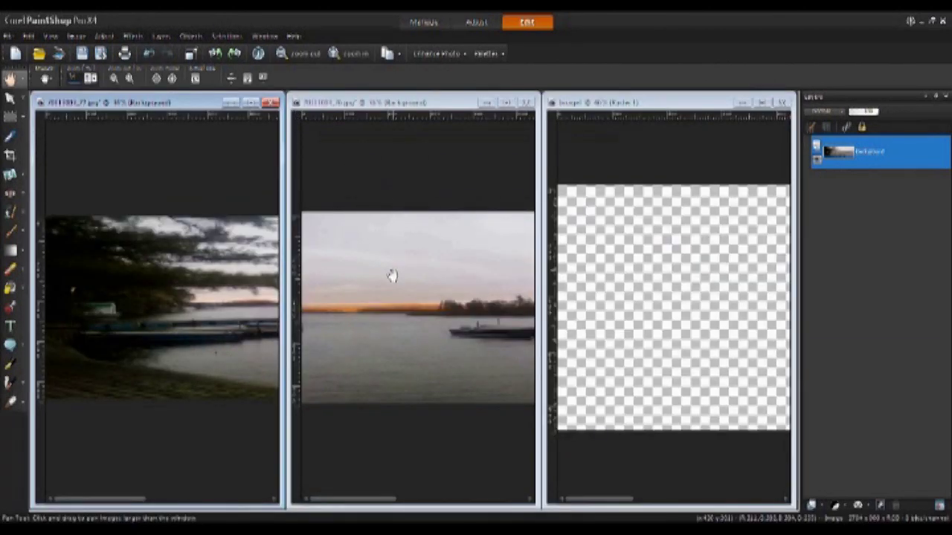
pyautogui.rightClick(172, 322)
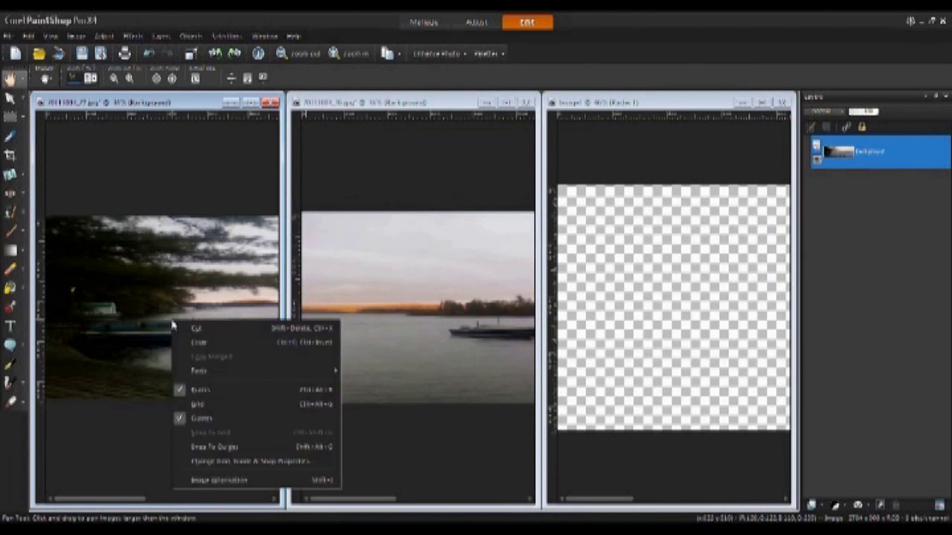
pyautogui.click(197, 342)
pyautogui.rightClick(717, 297)
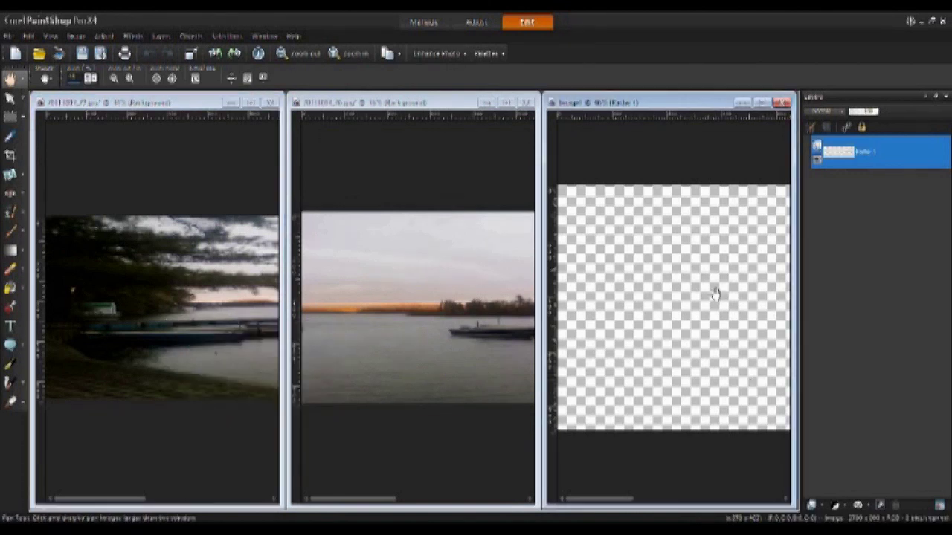
pyautogui.moveTo(755, 355)
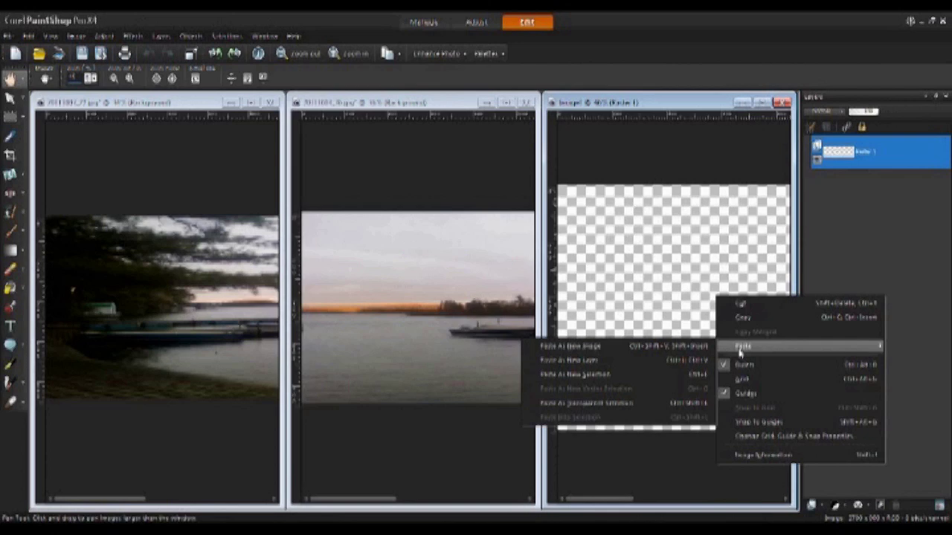
pyautogui.click(599, 361)
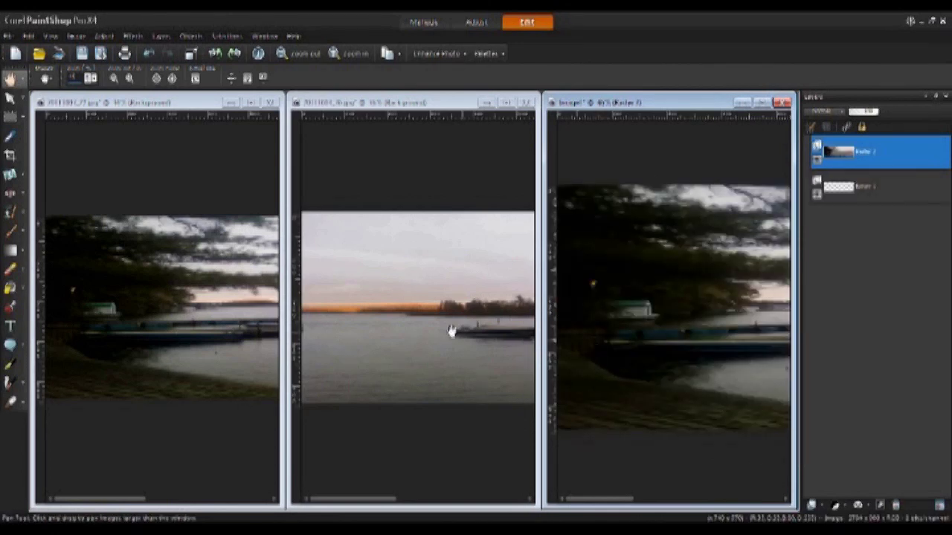
pyautogui.click(422, 312)
# Step: Copy the middle lake photo and paste it into the panorama as a new layer
pyautogui.rightClick(423, 314)
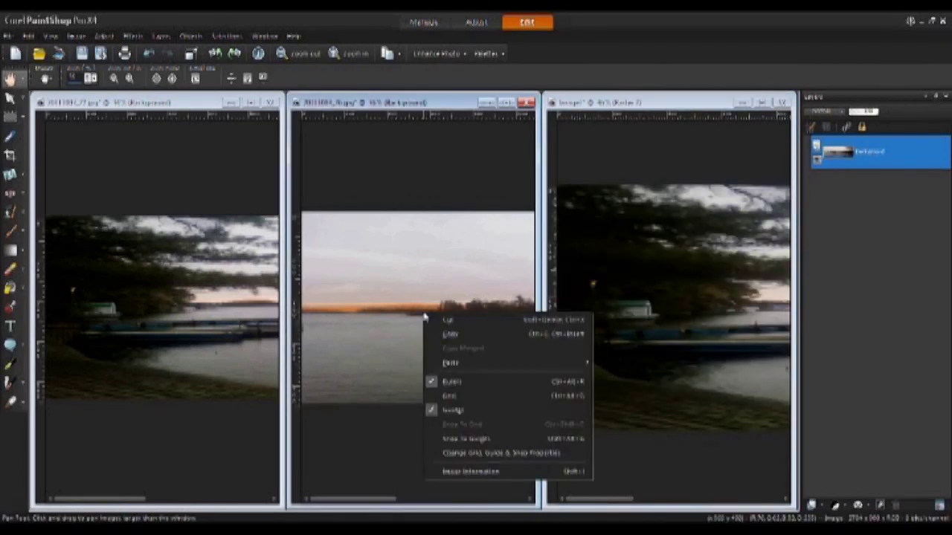
pyautogui.click(451, 334)
pyautogui.click(701, 287)
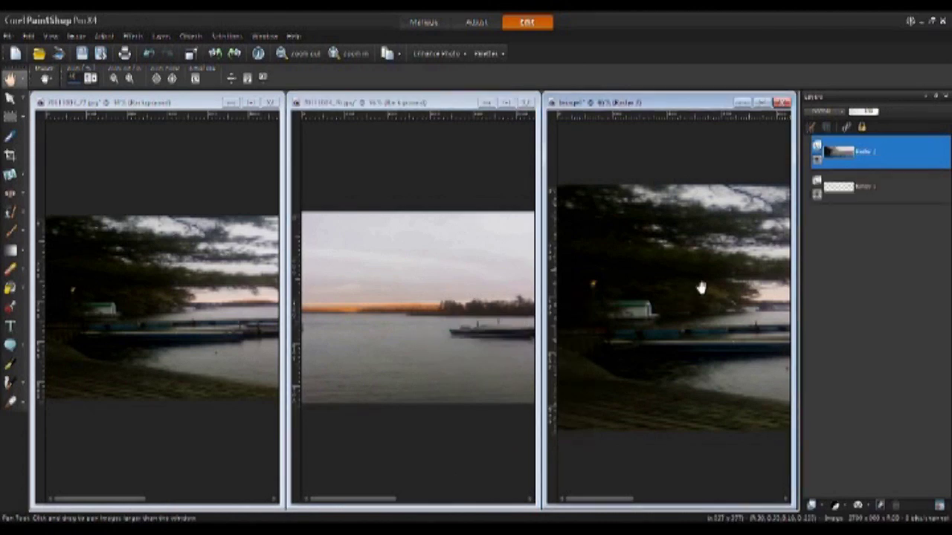
pyautogui.rightClick(699, 287)
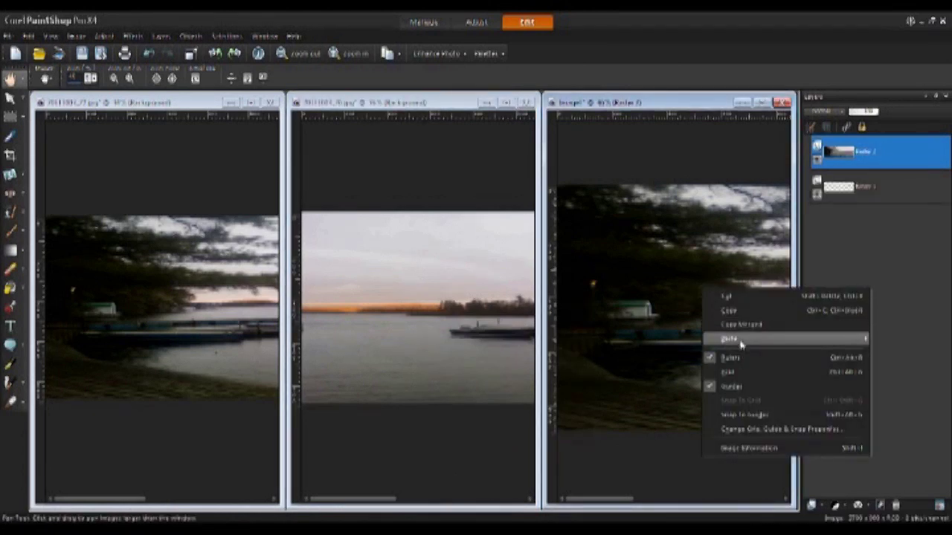
pyautogui.moveTo(742, 342)
pyautogui.click(604, 353)
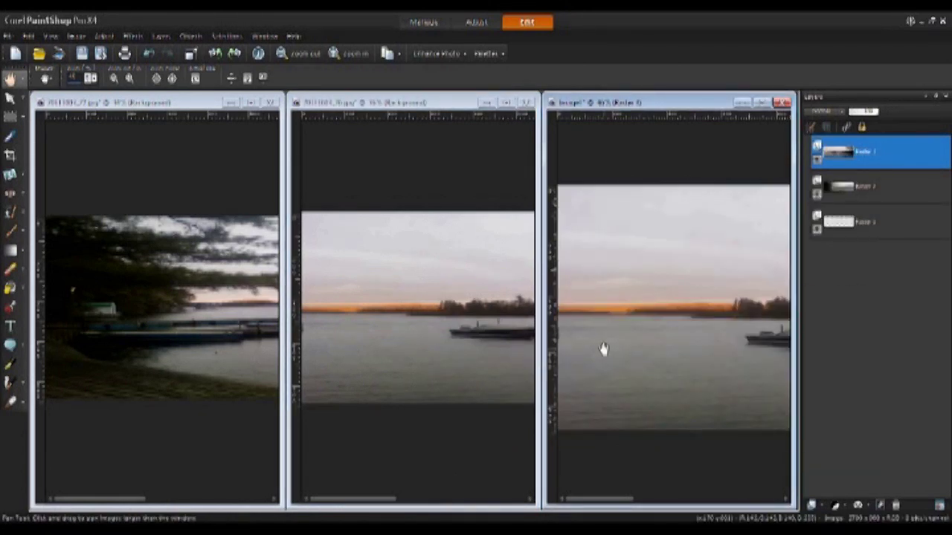
# Step: Close both source photos without saving and maximize the panorama window
pyautogui.click(527, 105)
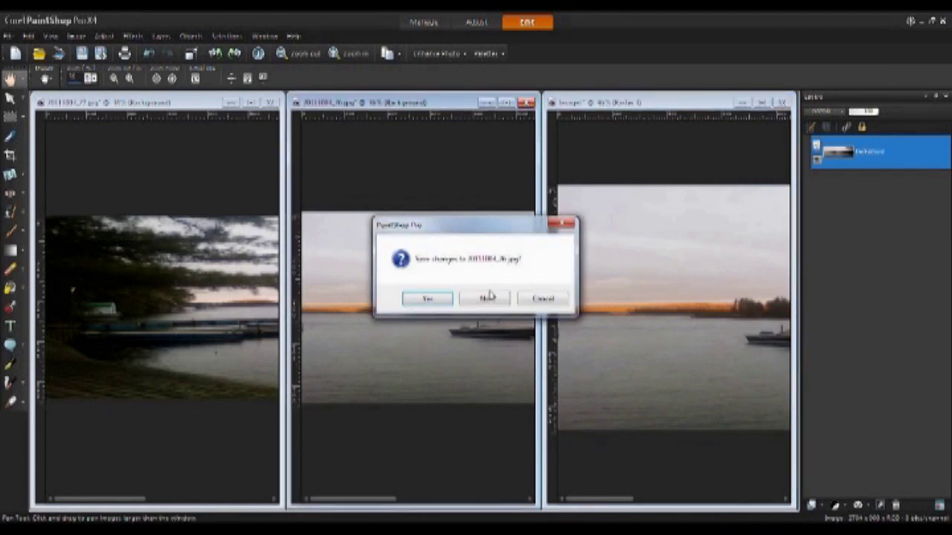
pyautogui.click(487, 300)
pyautogui.click(272, 102)
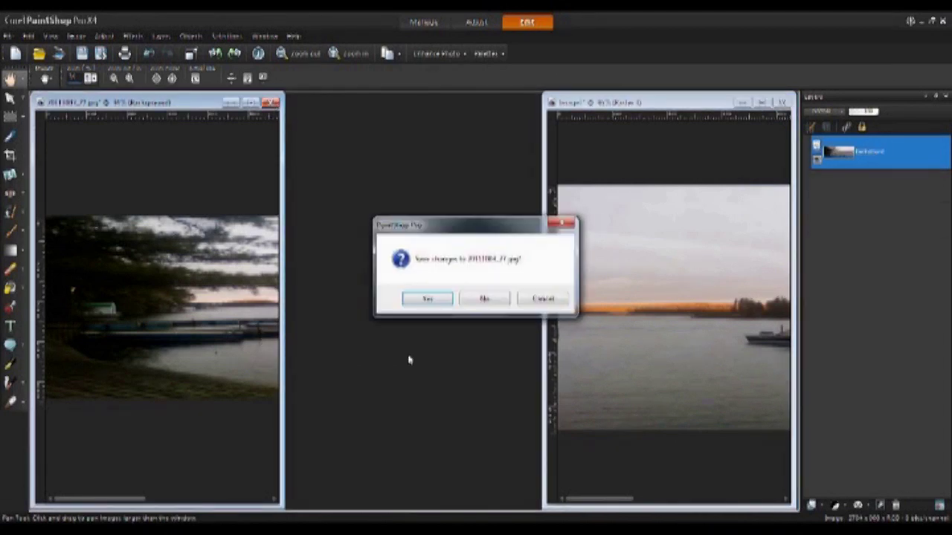
pyautogui.click(495, 300)
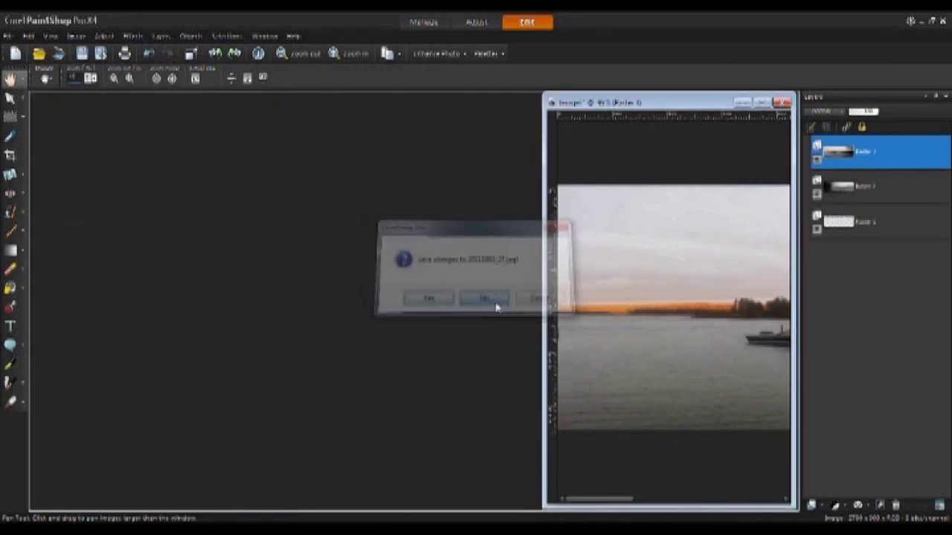
pyautogui.click(761, 103)
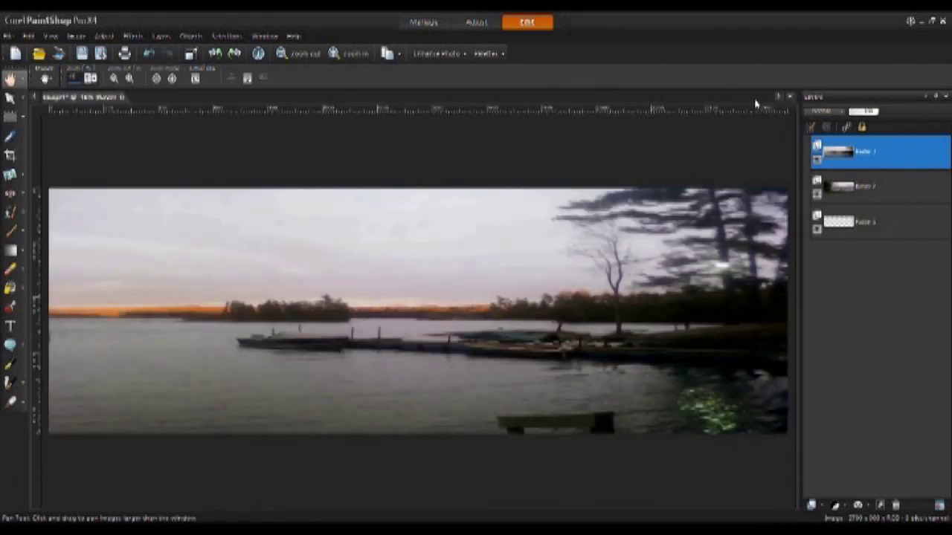
# Step: With the Pick tool, drag the lake layer's left edge to the middle so it fills the right half
pyautogui.click(9, 99)
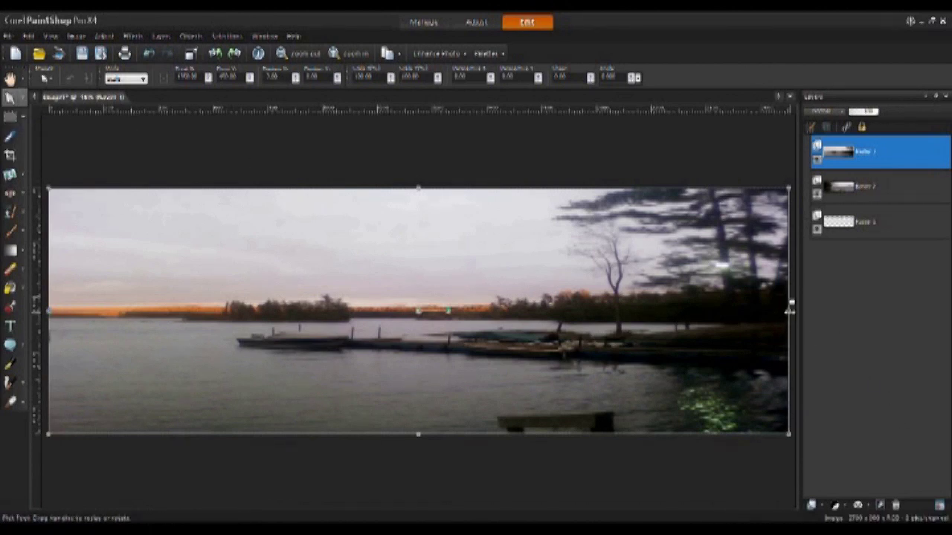
pyautogui.moveTo(790, 310); pyautogui.dragTo(389, 318)
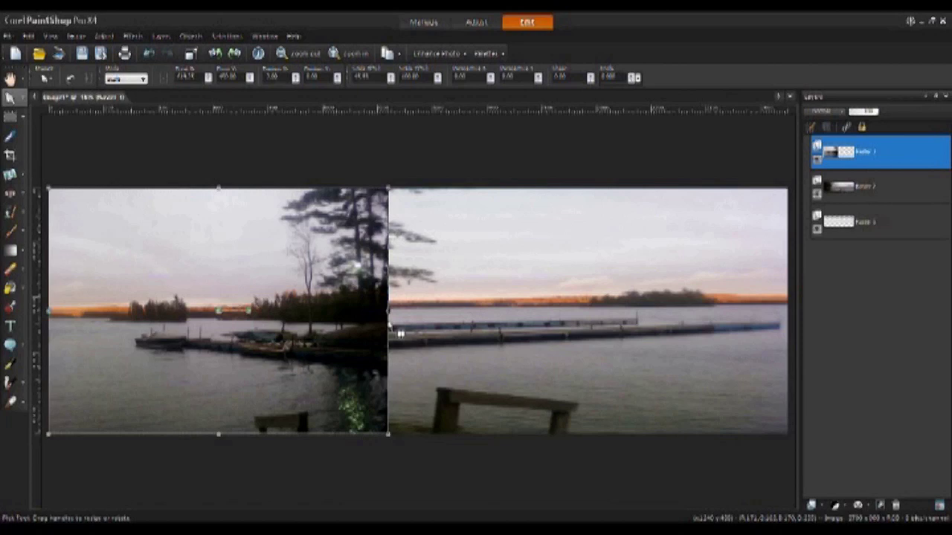
pyautogui.hotkey('ctrl', 'z')
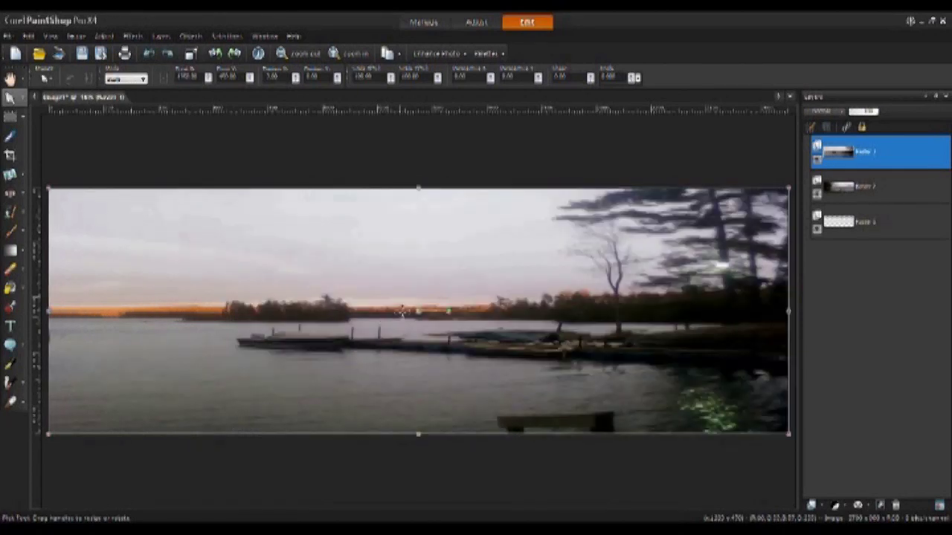
pyautogui.moveTo(49, 313); pyautogui.dragTo(427, 354)
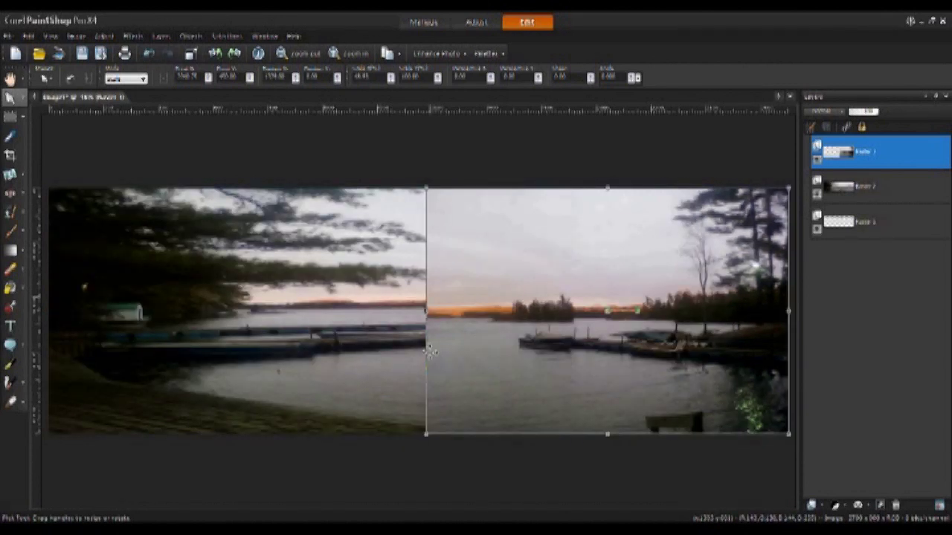
# Step: Select Raster 2 and stretch the tree photo to fill the left half, meeting the lake photo
pyautogui.click(430, 353)
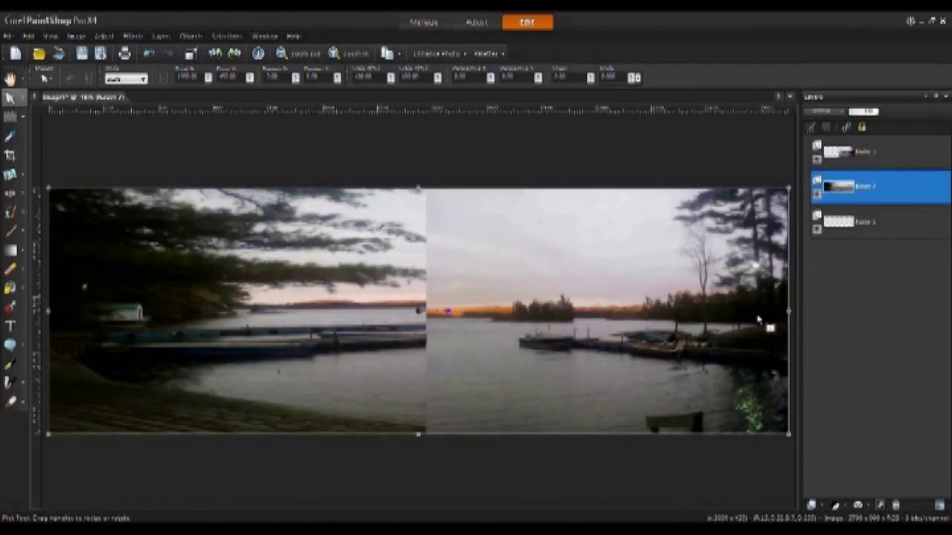
pyautogui.moveTo(789, 311); pyautogui.dragTo(410, 327)
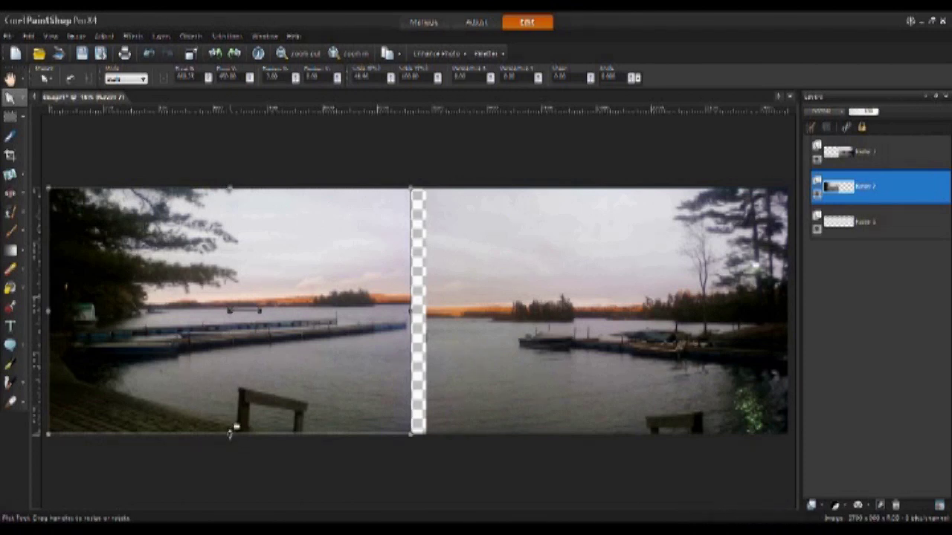
pyautogui.moveTo(230, 434); pyautogui.dragTo(229, 456)
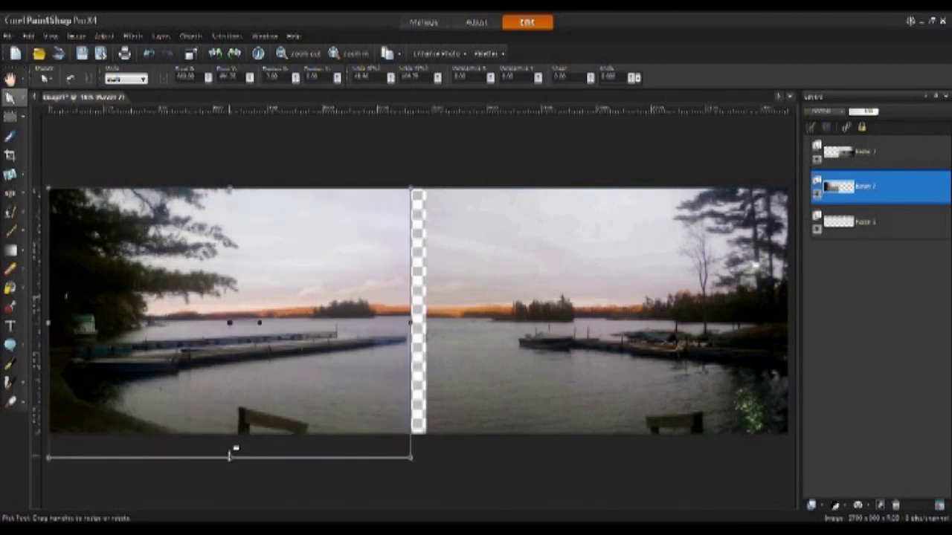
pyautogui.moveTo(232, 455); pyautogui.dragTo(231, 459)
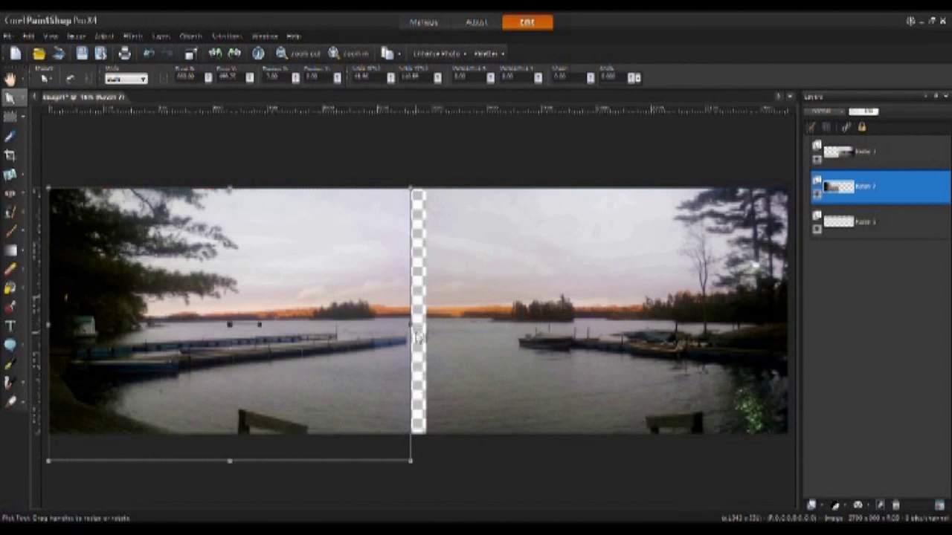
pyautogui.moveTo(411, 325); pyautogui.dragTo(422, 326)
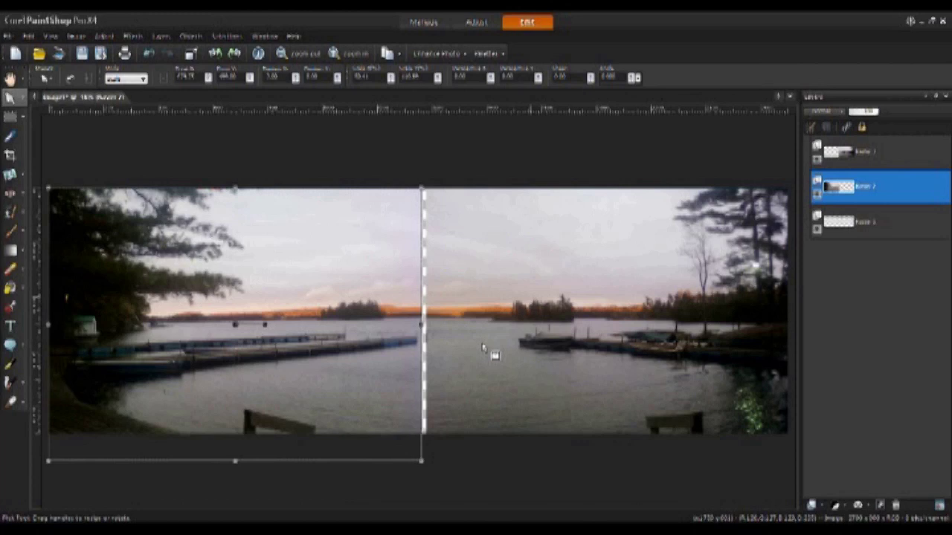
pyautogui.moveTo(421, 325); pyautogui.dragTo(438, 325)
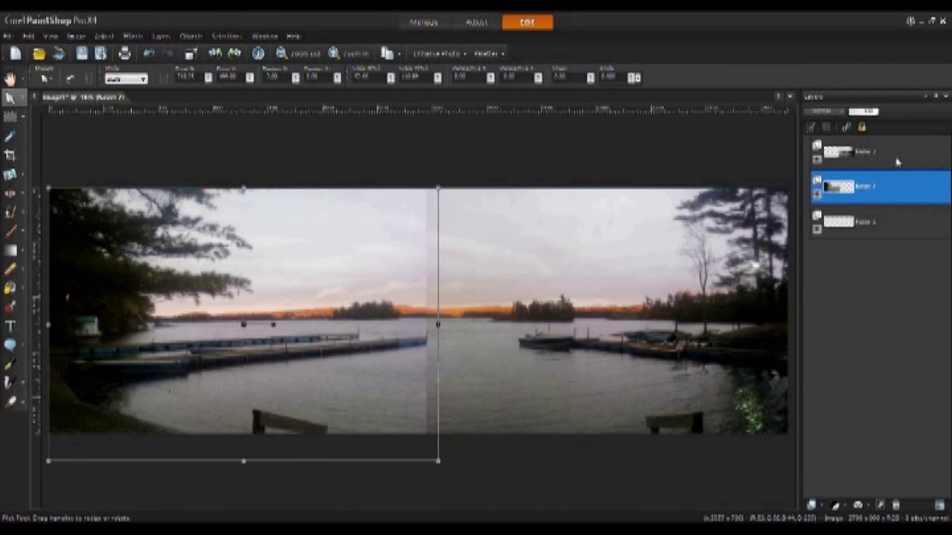
# Step: Move Raster 2 above Raster 1 in the Layers palette, then select the Pan tool
pyautogui.moveTo(893, 194); pyautogui.dragTo(895, 154)
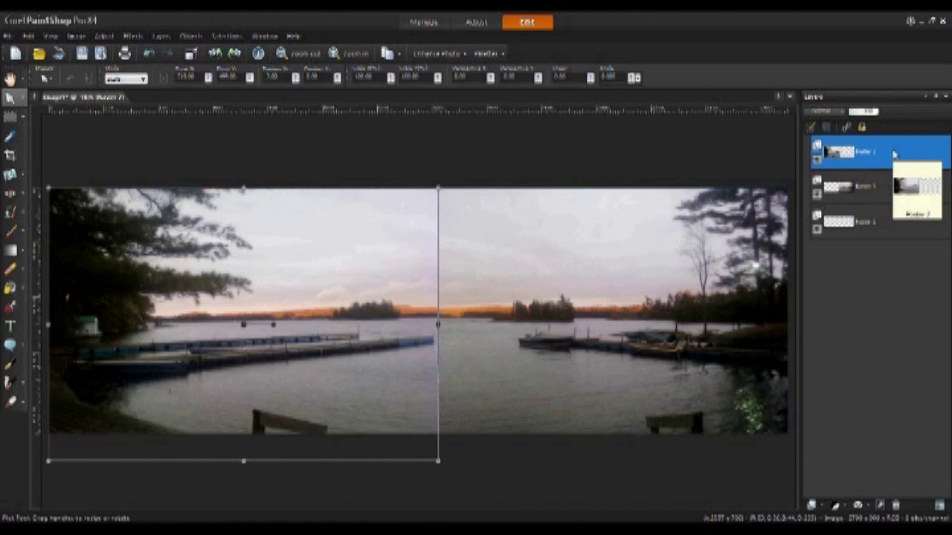
pyautogui.click(10, 78)
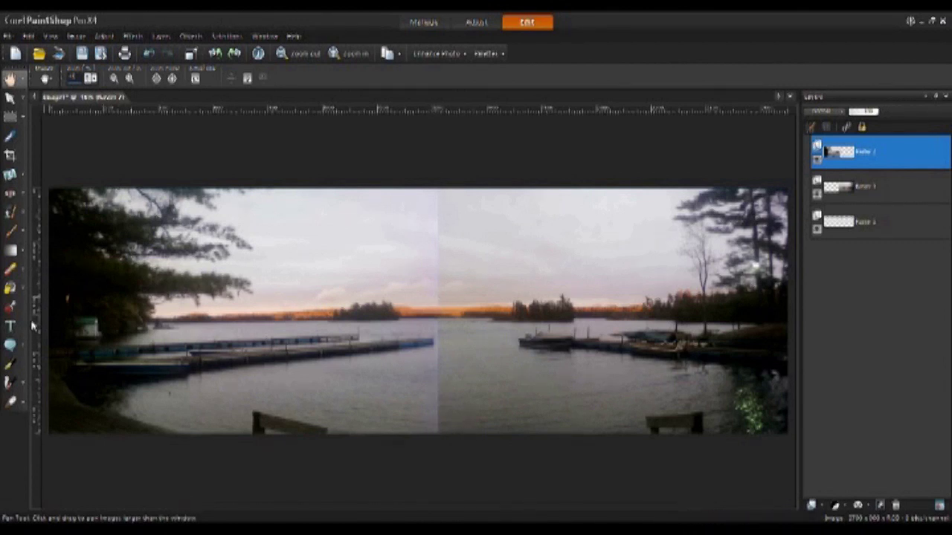
# Step: Select the Eraser and lower its hardness, opacity and one more brush setting for soft blending
pyautogui.click(10, 271)
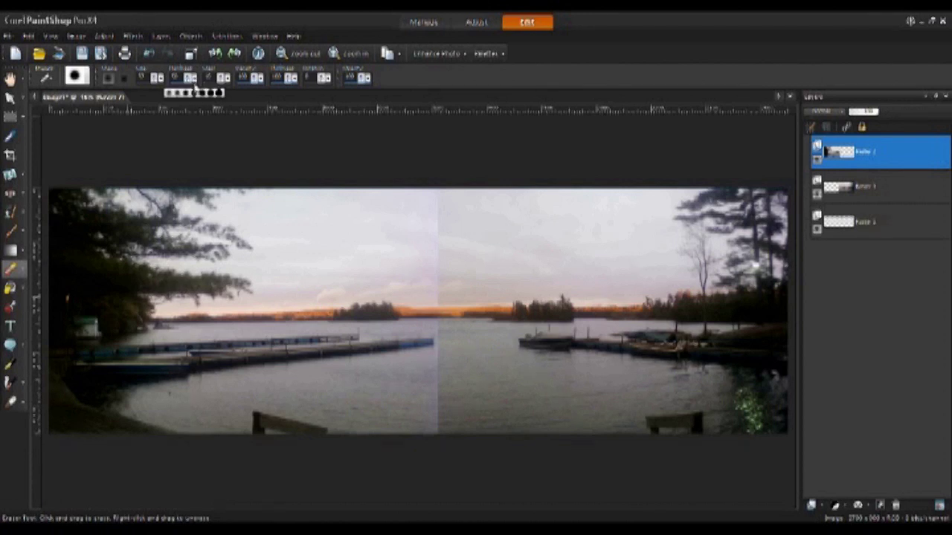
pyautogui.moveTo(195, 88); pyautogui.dragTo(169, 101)
pyautogui.click(261, 81)
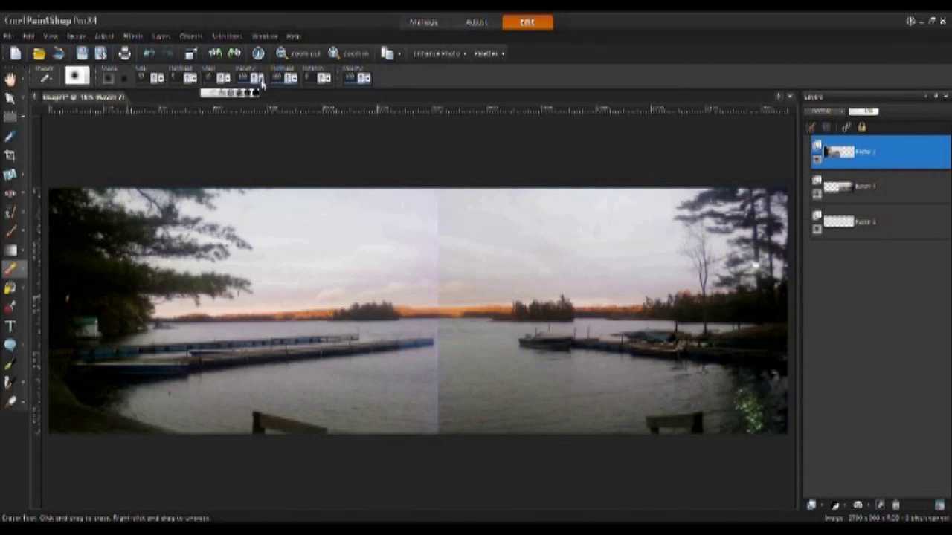
pyautogui.moveTo(261, 83); pyautogui.dragTo(217, 108)
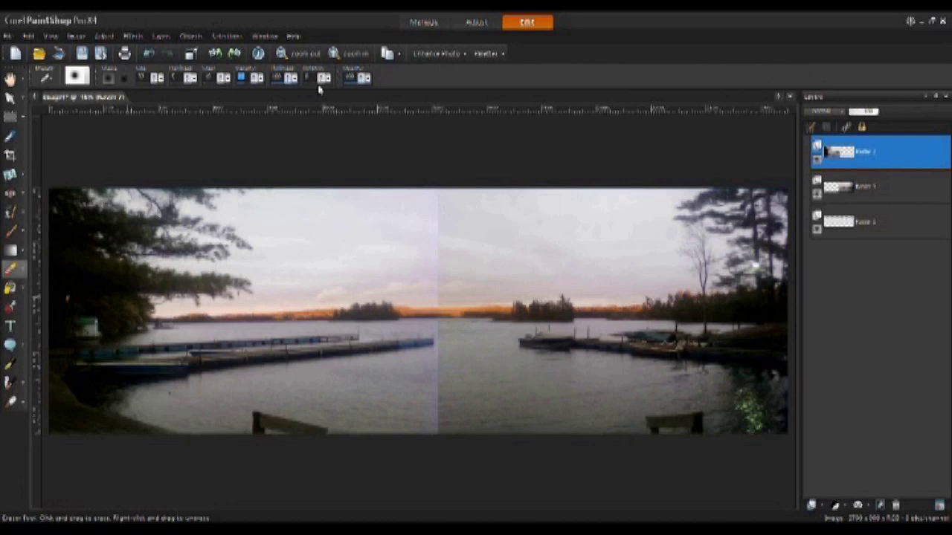
pyautogui.moveTo(369, 79); pyautogui.dragTo(323, 105)
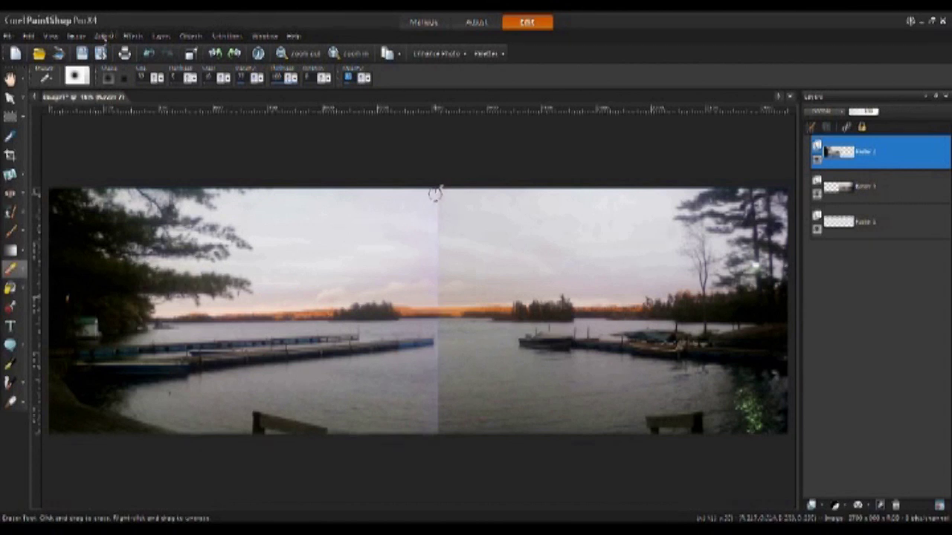
# Step: Apply a Backlighting correction to the panorama with strength set to 0
pyautogui.click(105, 36)
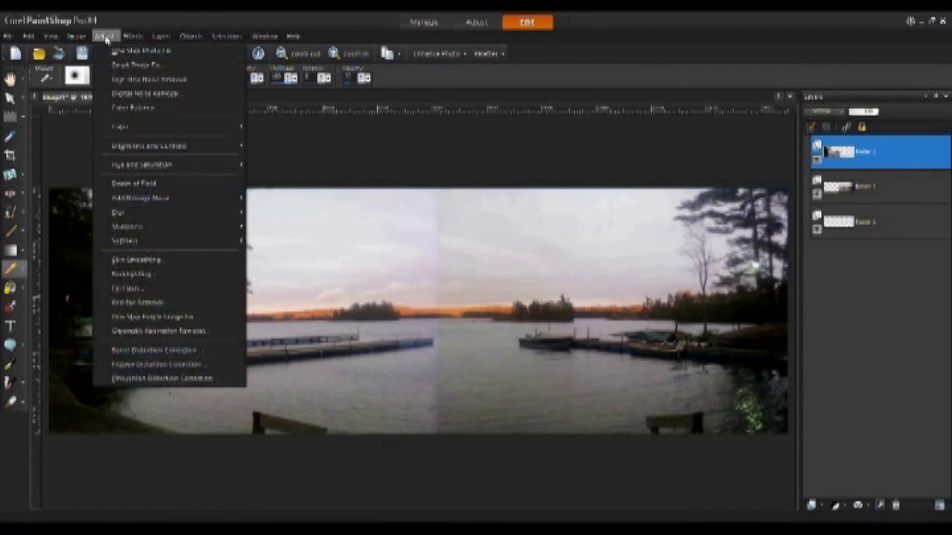
pyautogui.moveTo(128, 149)
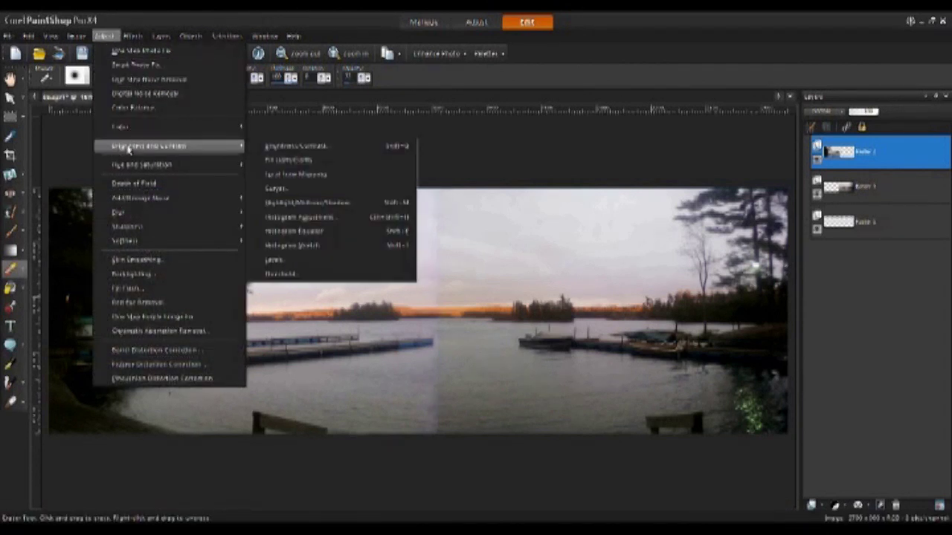
pyautogui.click(128, 278)
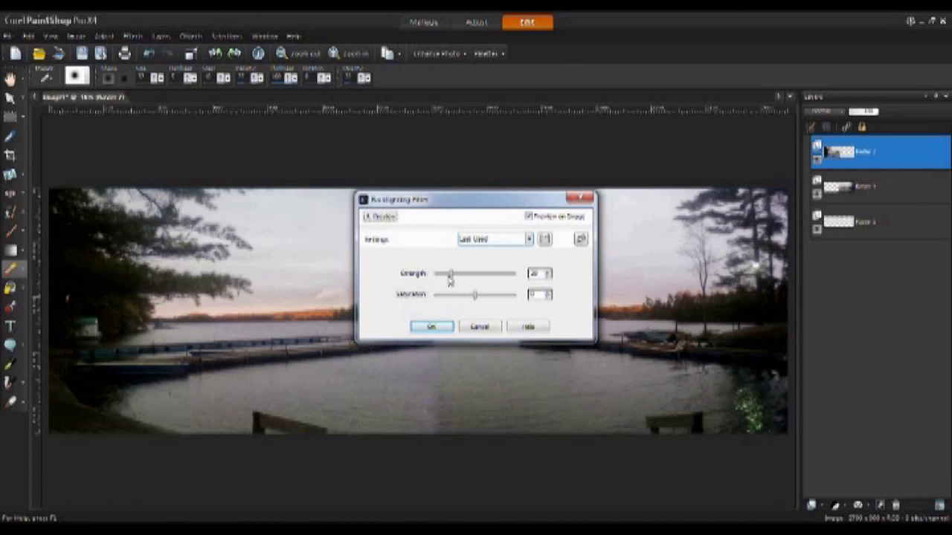
pyautogui.moveTo(451, 275); pyautogui.dragTo(437, 279)
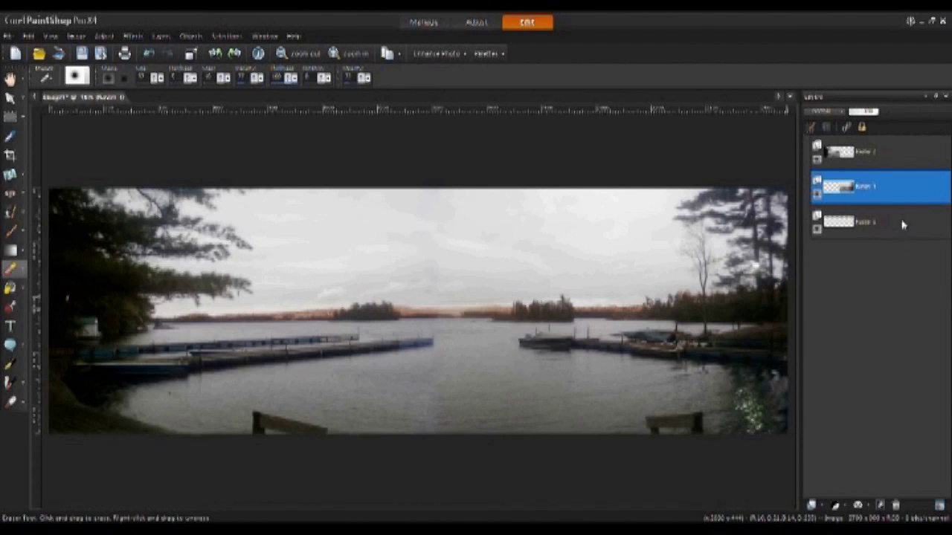
# Step: Merge all visible layers of the panorama into one layer
pyautogui.rightClick(903, 225)
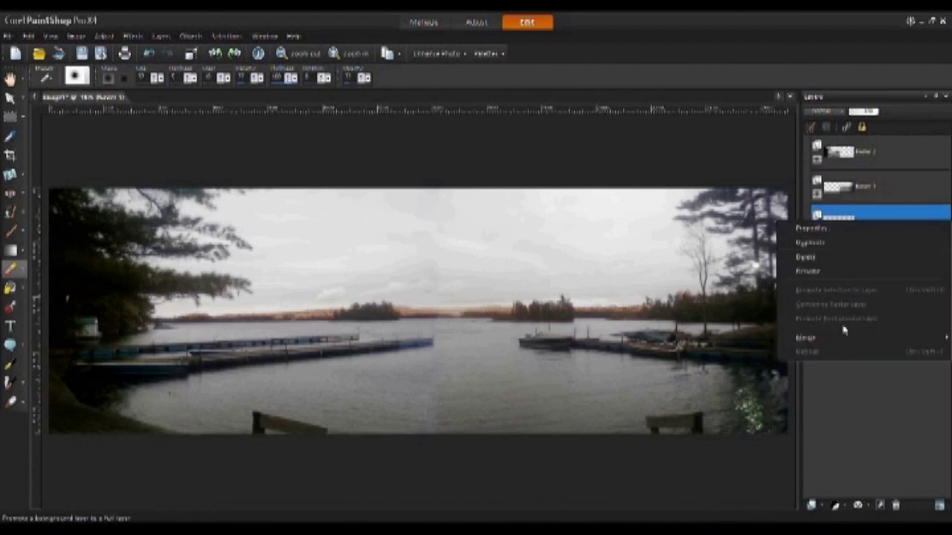
pyautogui.moveTo(842, 339)
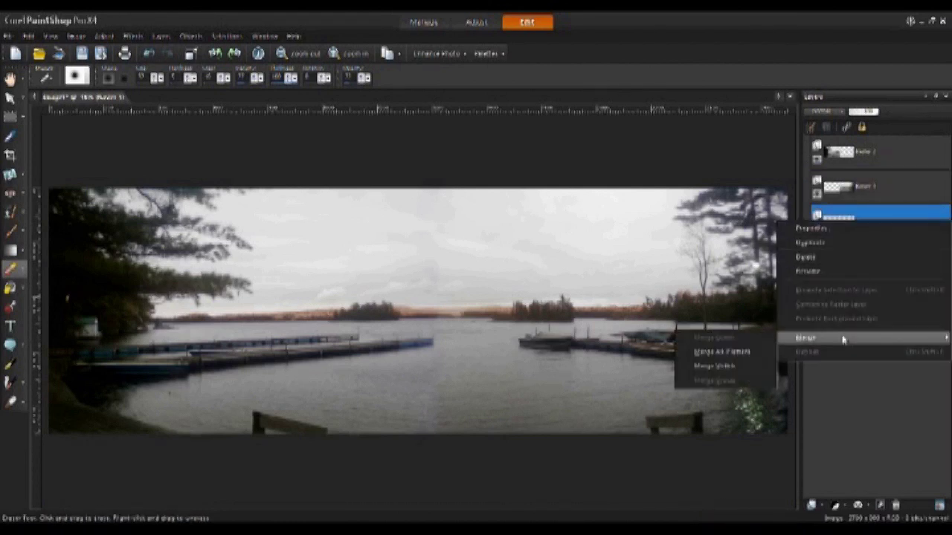
pyautogui.click(722, 366)
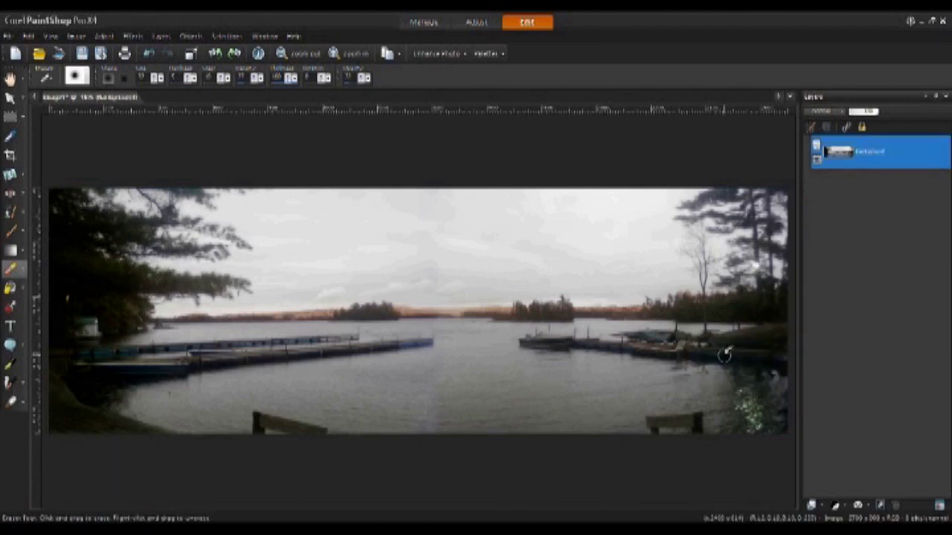